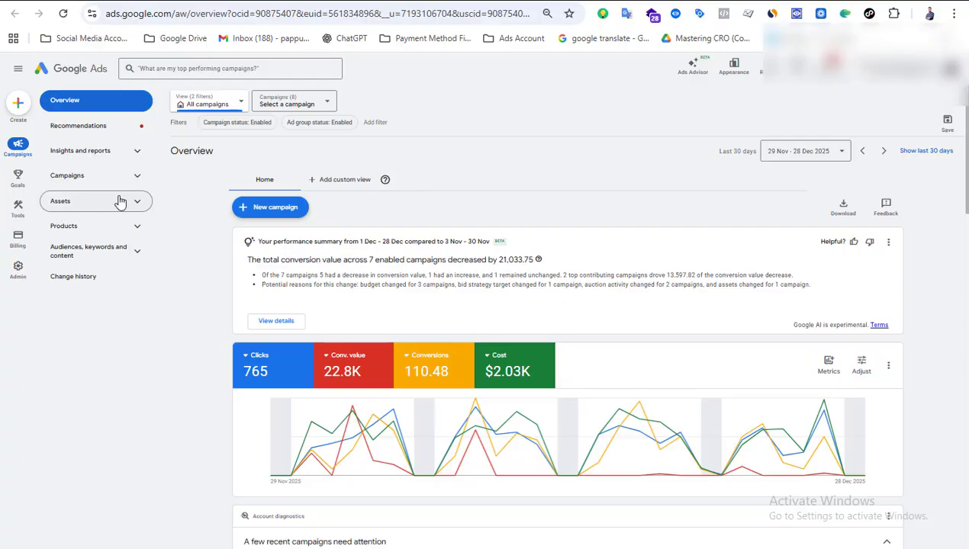
- Show the account's message assets in the asset associations and start adding a new message asset
{"action": "left_click", "coordinate": [64, 202]}
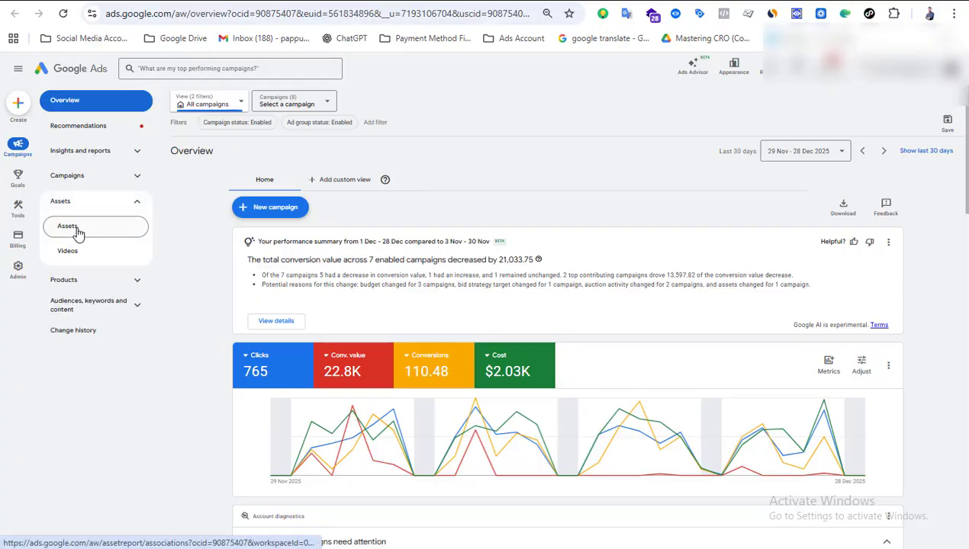
{"action": "left_click", "coordinate": [75, 231]}
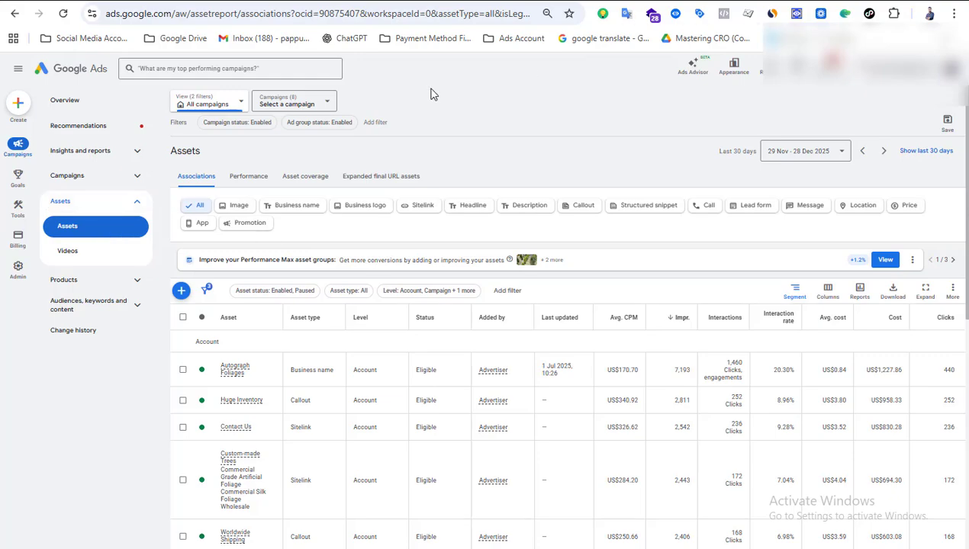
{"action": "left_click", "coordinate": [801, 207]}
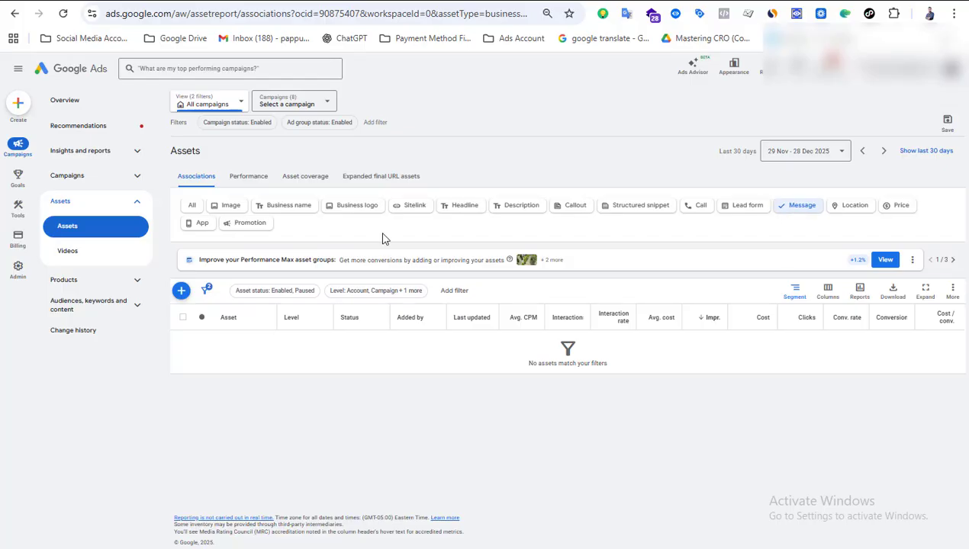
{"action": "left_click", "coordinate": [181, 292]}
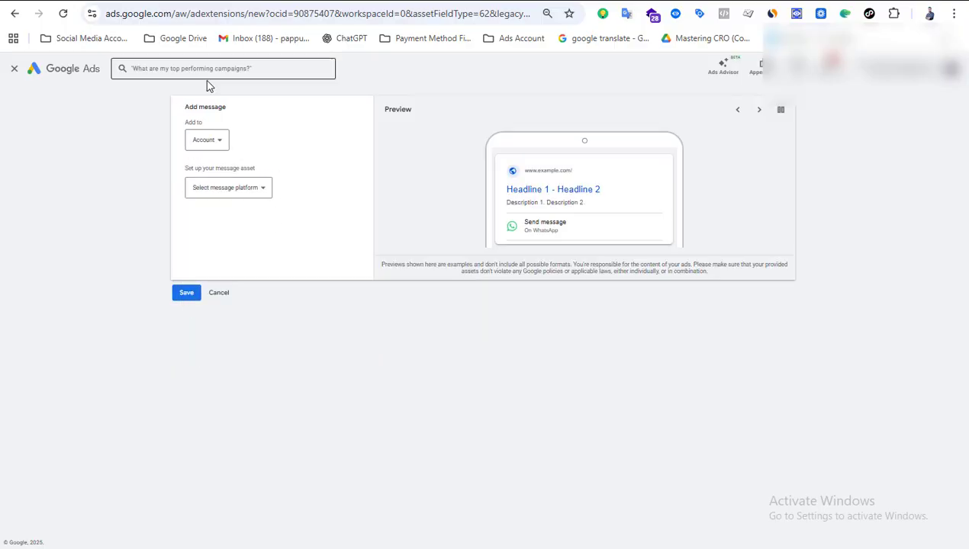
- Add the message asset at campaign level to the campaign Sales-Search-RLSA-18-12-25
{"action": "left_click", "coordinate": [207, 144]}
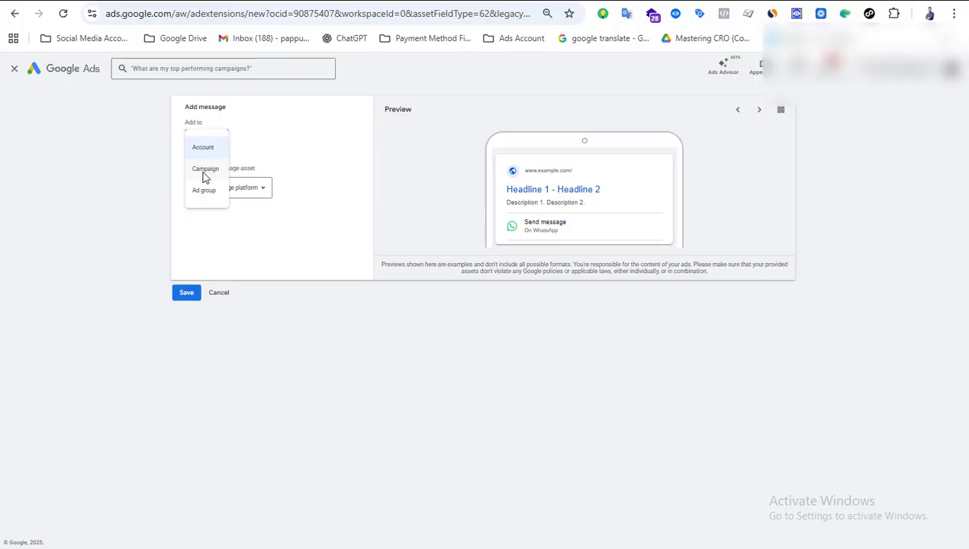
{"action": "left_click", "coordinate": [205, 170]}
{"action": "scroll", "coordinate": [381, 277], "scroll_direction": "down", "scroll_amount": 3}
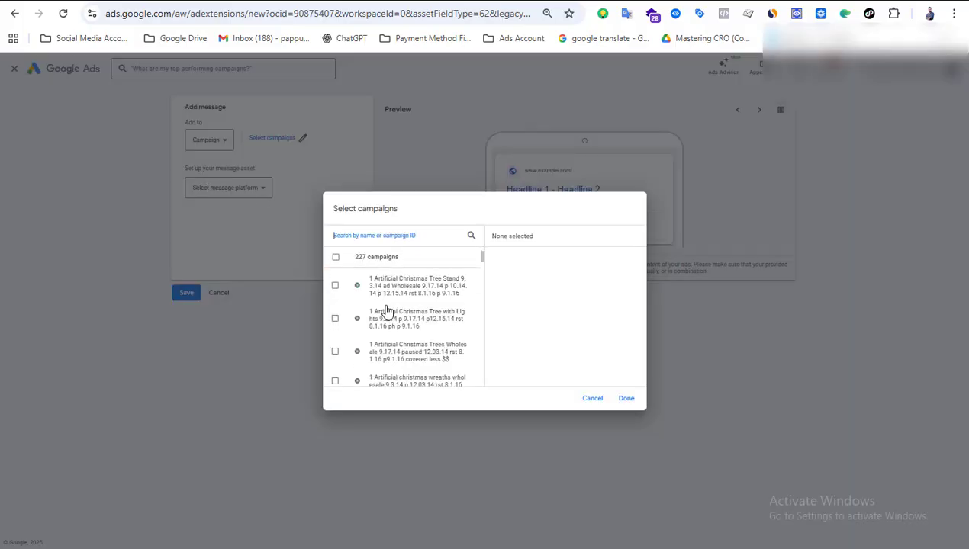
{"action": "scroll", "coordinate": [383, 282], "scroll_direction": "up", "scroll_amount": 2}
{"action": "scroll", "coordinate": [383, 283], "scroll_direction": "up", "scroll_amount": 1}
{"action": "scroll", "coordinate": [383, 290], "scroll_direction": "down", "scroll_amount": 1}
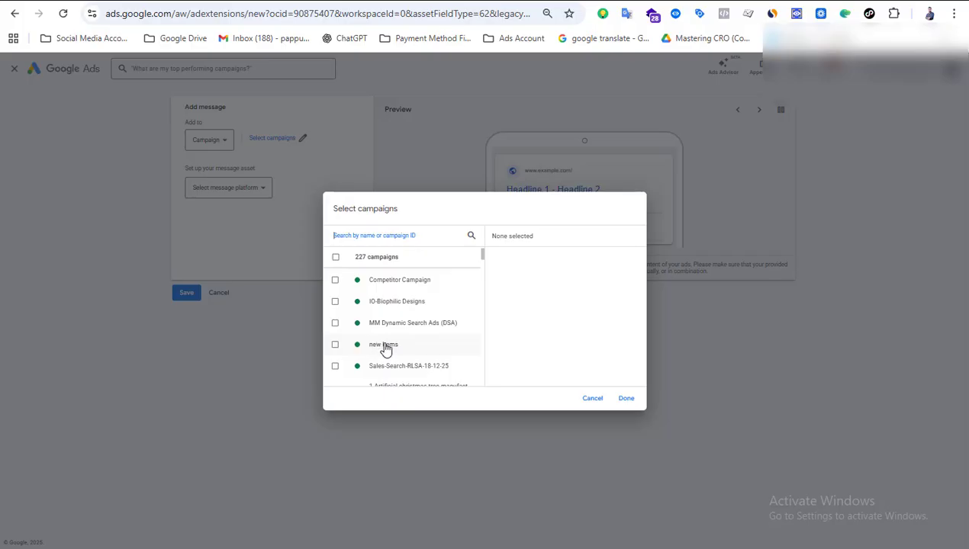
{"action": "scroll", "coordinate": [388, 343], "scroll_direction": "down", "scroll_amount": 1}
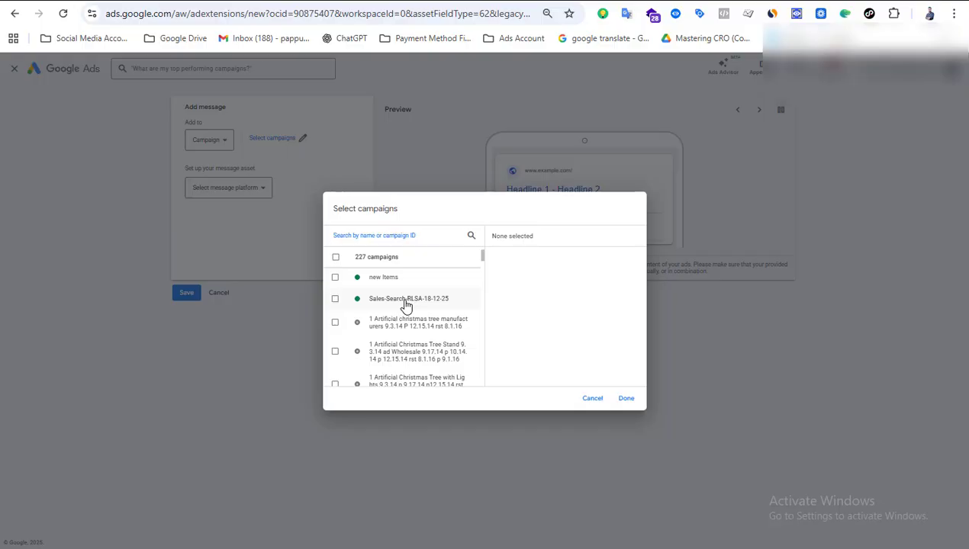
{"action": "left_click", "coordinate": [396, 303]}
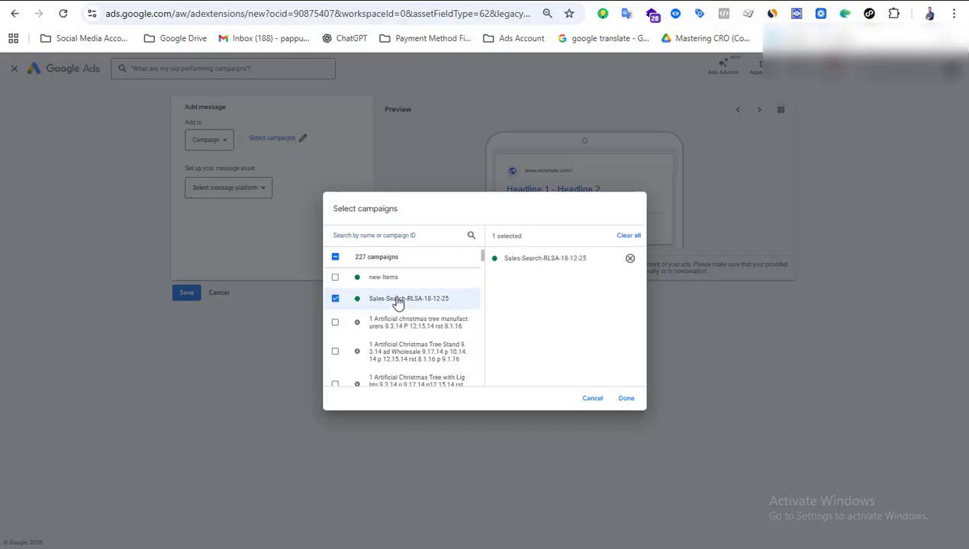
{"action": "left_click", "coordinate": [626, 399]}
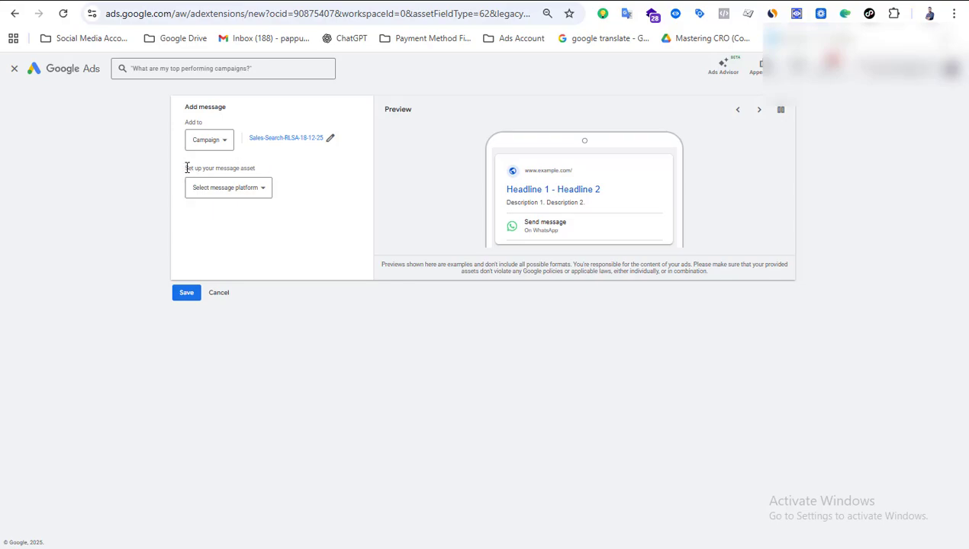
- Set the message platform of the new asset to Messenger
{"action": "left_click_drag", "start_coordinate": [186, 168], "coordinate": [259, 174]}
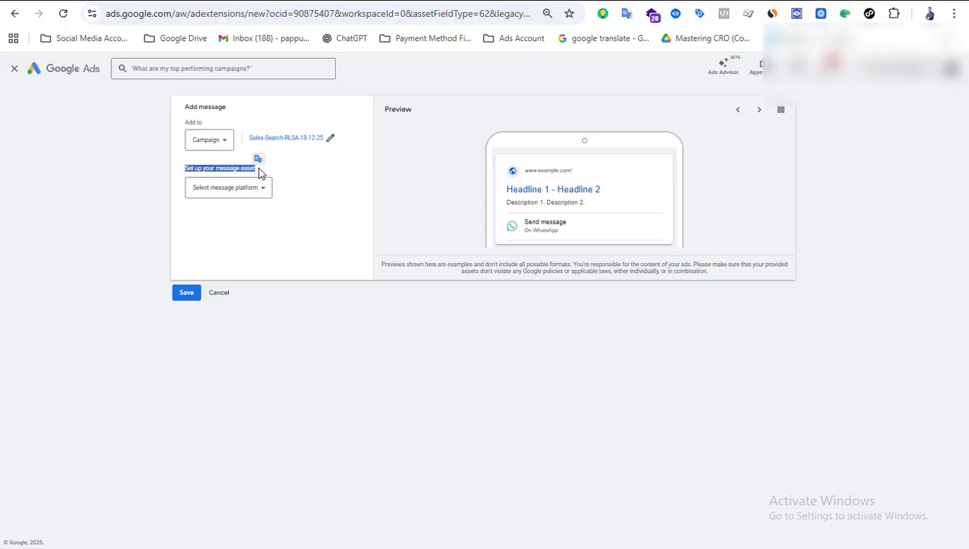
{"action": "left_click", "coordinate": [204, 192]}
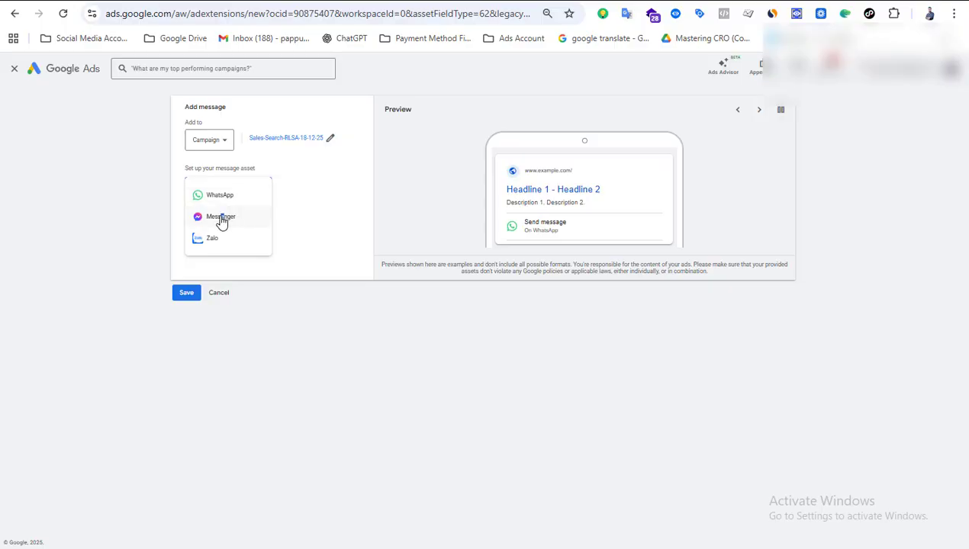
{"action": "left_click", "coordinate": [220, 216]}
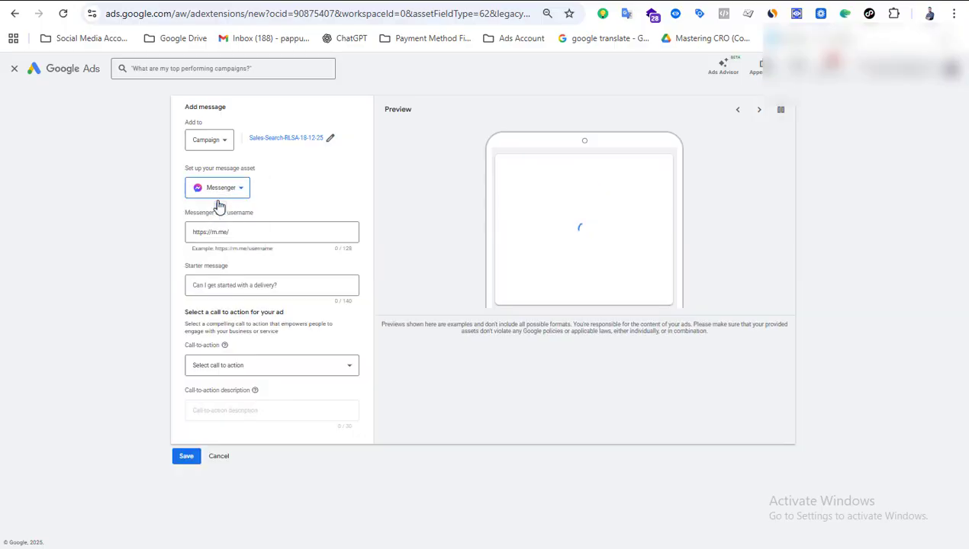
{"action": "left_click", "coordinate": [212, 235]}
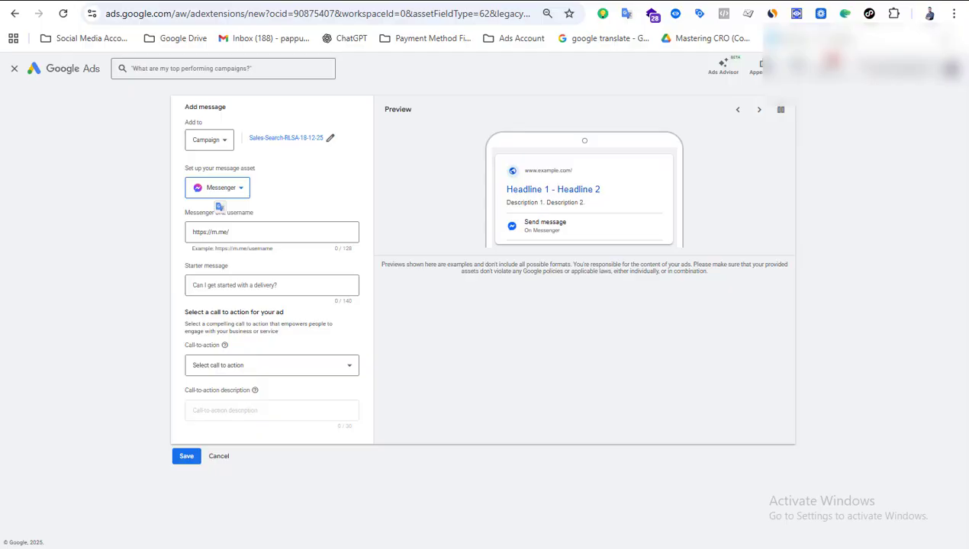
- Open the page's m.me short link in a new browser tab to test its Messenger username
{"action": "key", "text": "ctrl+t"}
{"action": "type", "text": "me"}
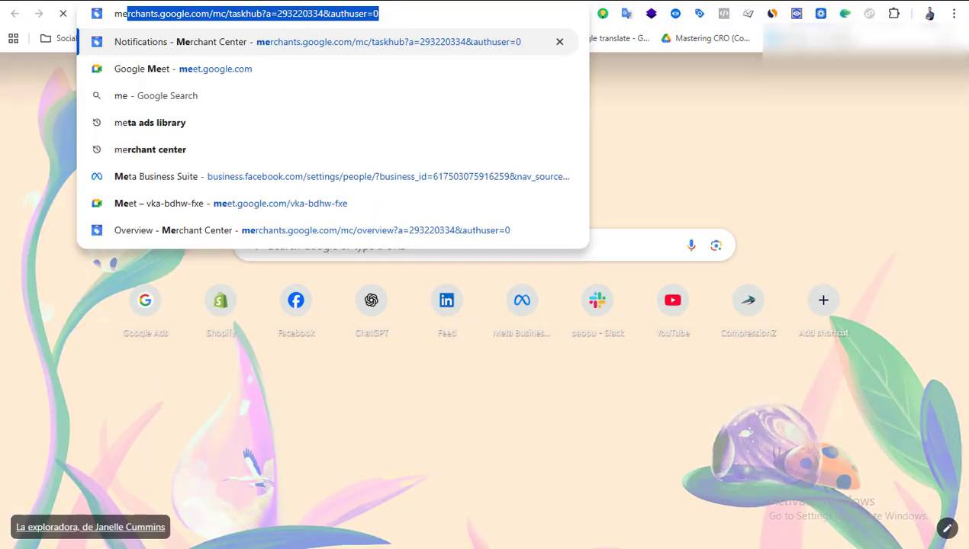
{"action": "key", "text": "BackSpace"}
{"action": "key", "text": "BackSpace"}
{"action": "key", "text": "BackSpace"}
{"action": "type", "text": "me."}
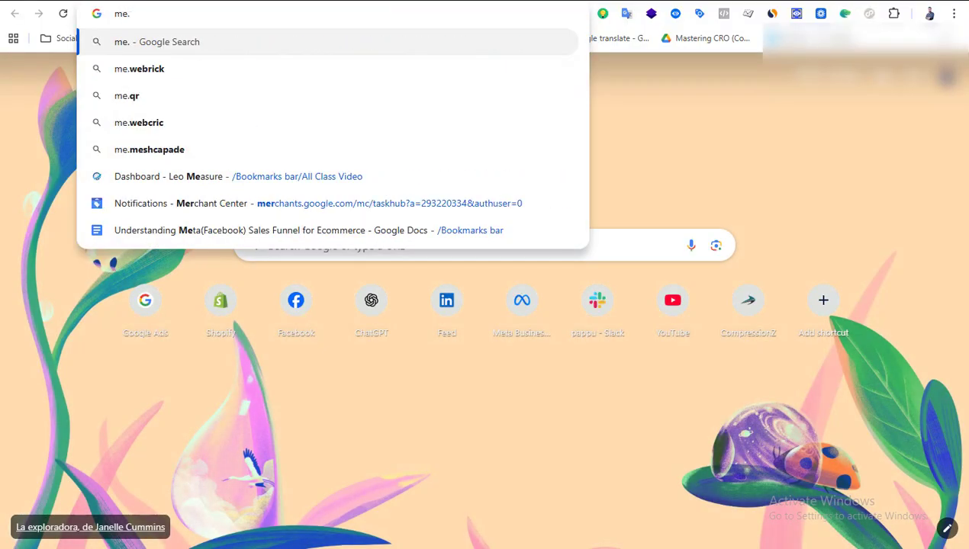
{"action": "key", "text": "BackSpace"}
{"action": "key", "text": "BackSpace"}
{"action": "type", "text": ".me/"}
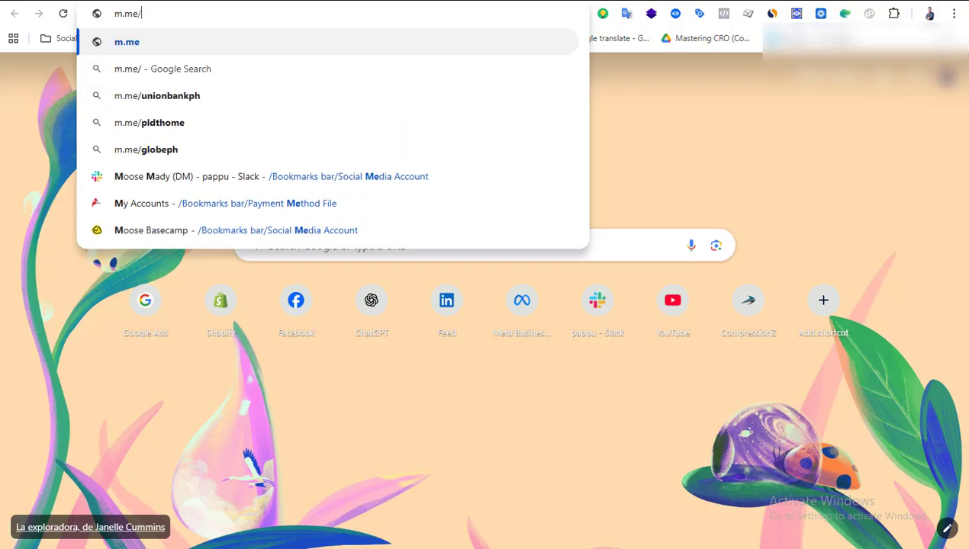
{"action": "type", "text": "pappumollik"}
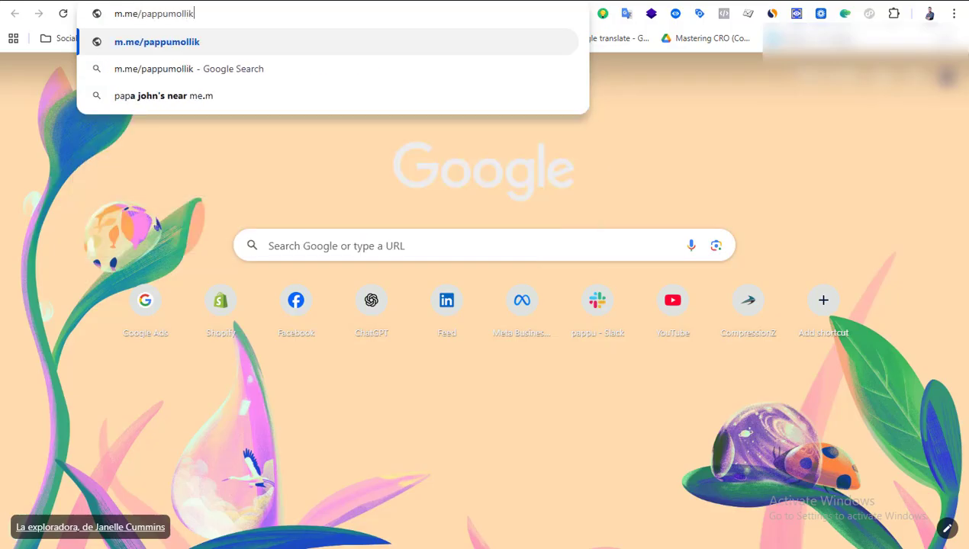
{"action": "type", "text": "official"}
{"action": "key", "text": "Return"}
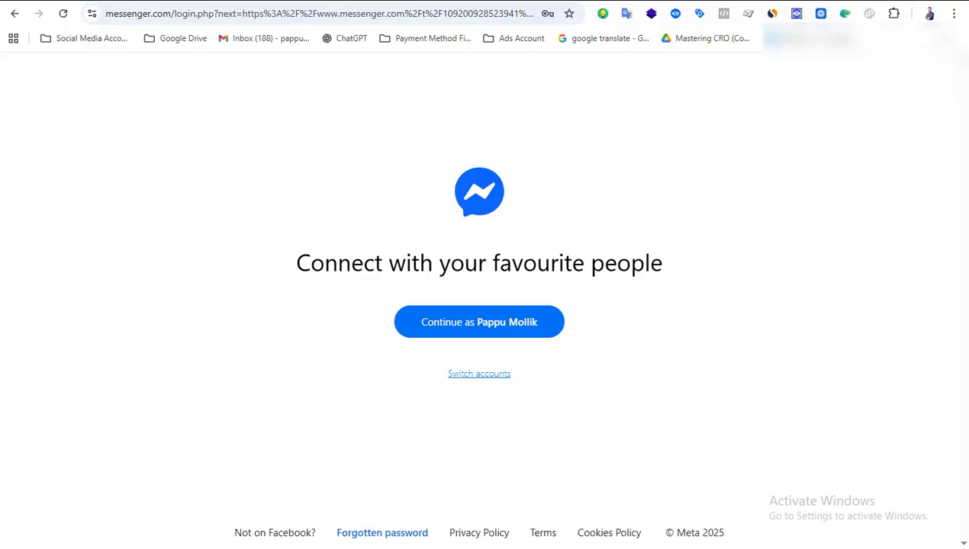
- Continue to Messenger with the saved account, dismiss the chat history restore dialog, and reload the page's m.me link
{"action": "left_click", "coordinate": [462, 331]}
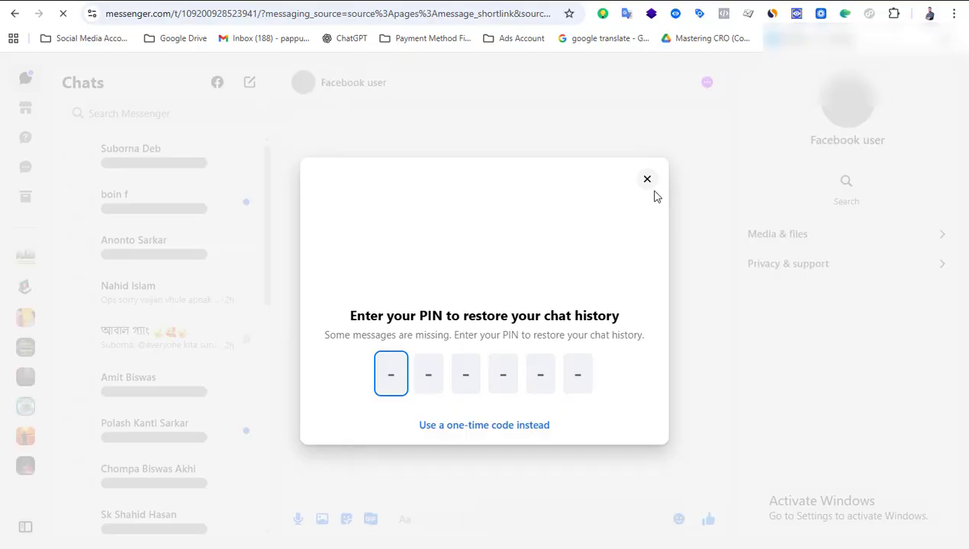
{"action": "left_click", "coordinate": [647, 179]}
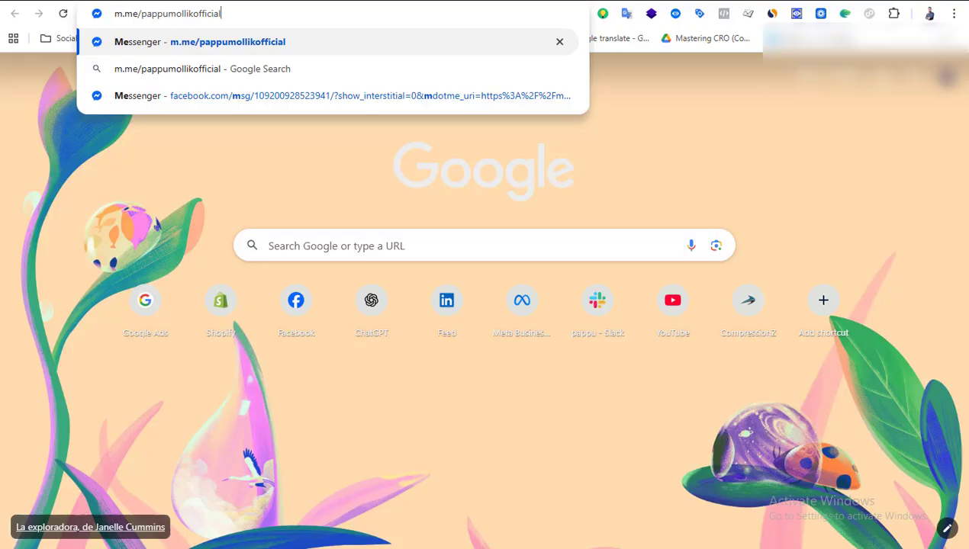
{"action": "key", "text": "Return"}
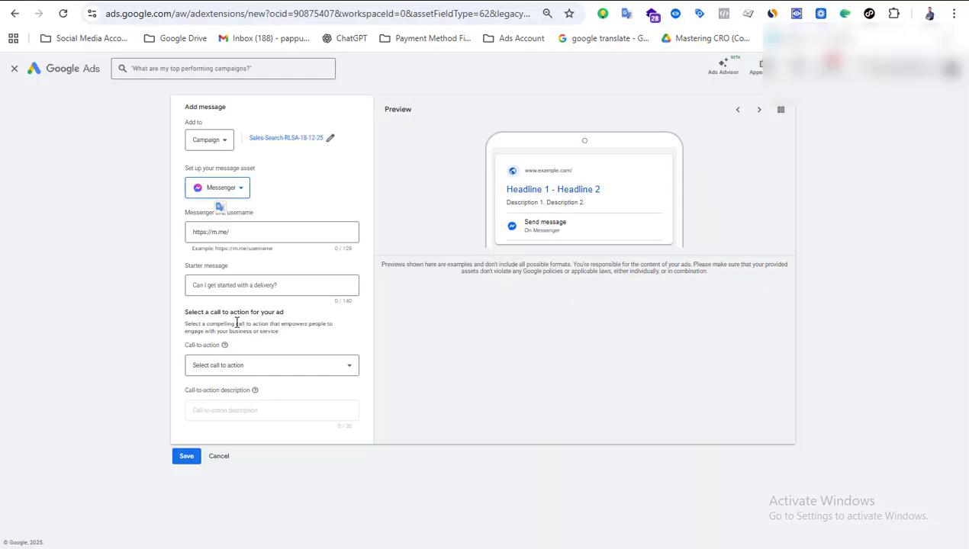
- Switch back to Google Ads and enter the page's username as the Messenger URL username, without a repeated m.me/ prefix
{"action": "left_click", "coordinate": [242, 232]}
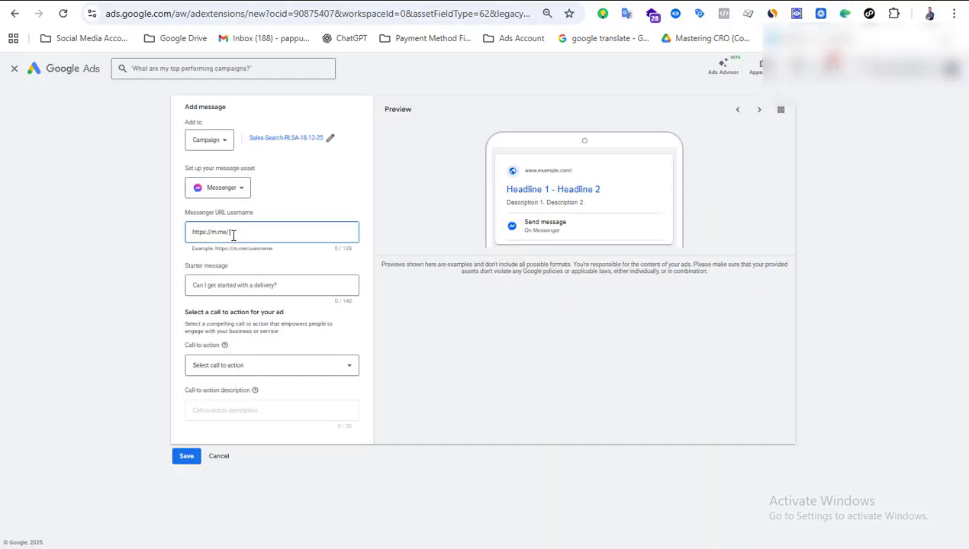
{"action": "type", "text": "m.me/pappumollikofficial"}
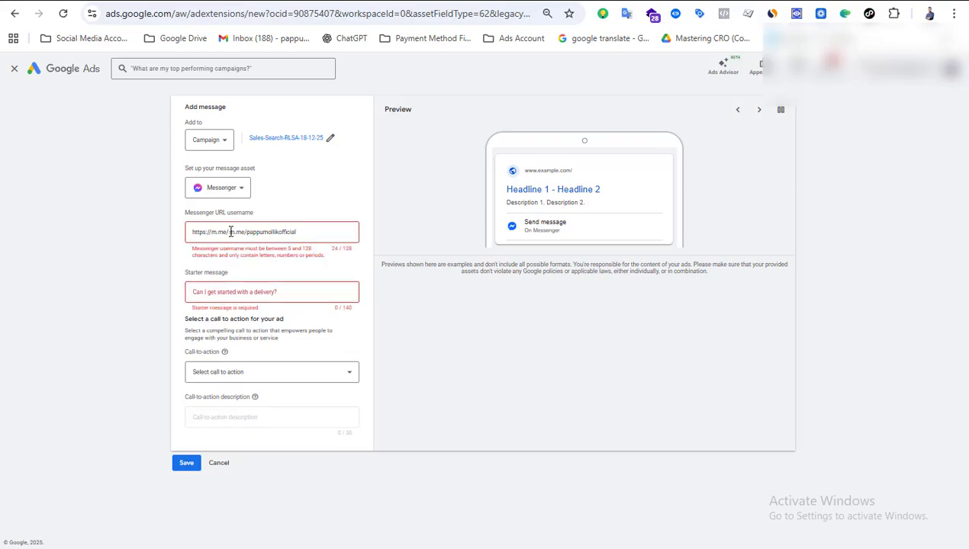
{"action": "left_click_drag", "start_coordinate": [230, 233], "coordinate": [245, 232]}
{"action": "key", "text": "BackSpace"}
{"action": "left_click", "coordinate": [325, 270]}
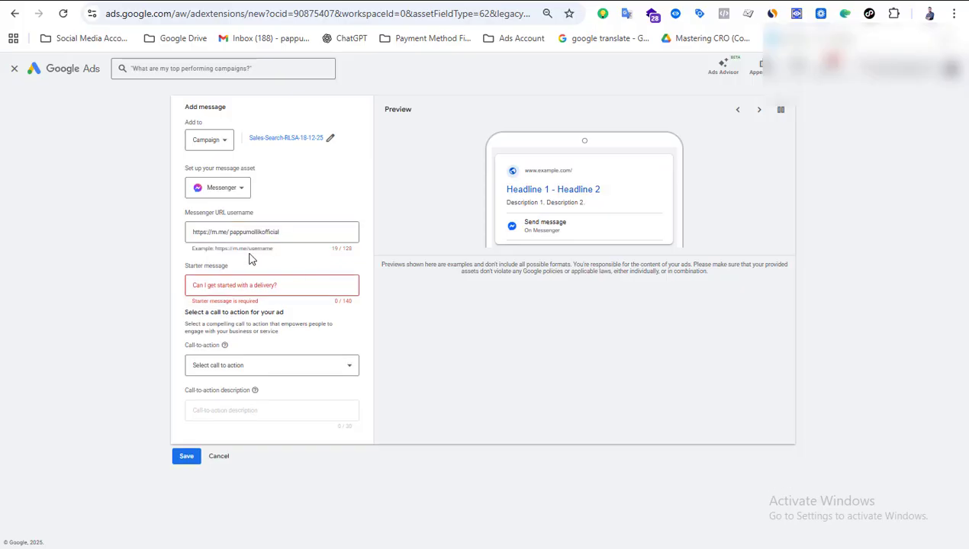
- Look through the starter message field and the available call-to-action options without choosing one
{"action": "left_click", "coordinate": [218, 286]}
{"action": "left_click", "coordinate": [237, 368]}
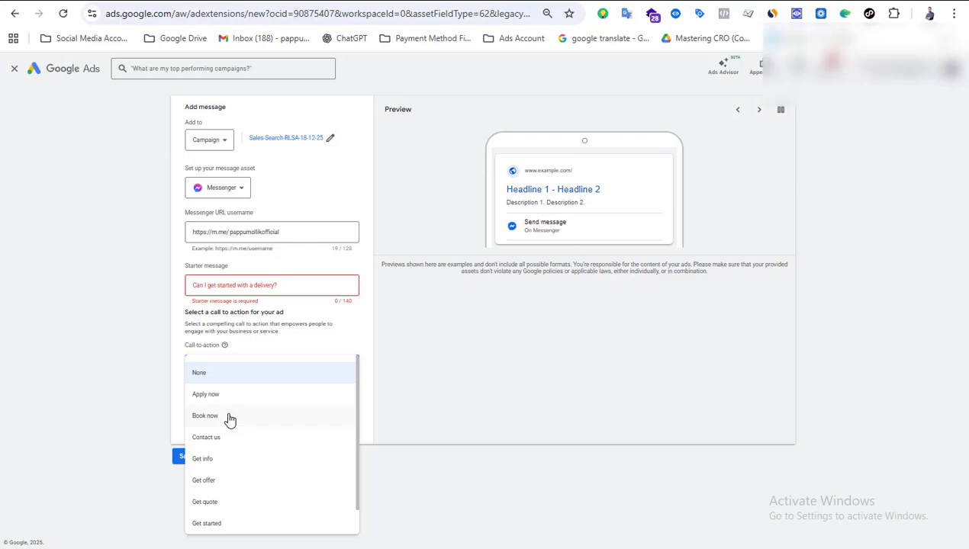
{"action": "scroll", "coordinate": [227, 431], "scroll_direction": "down", "scroll_amount": 1}
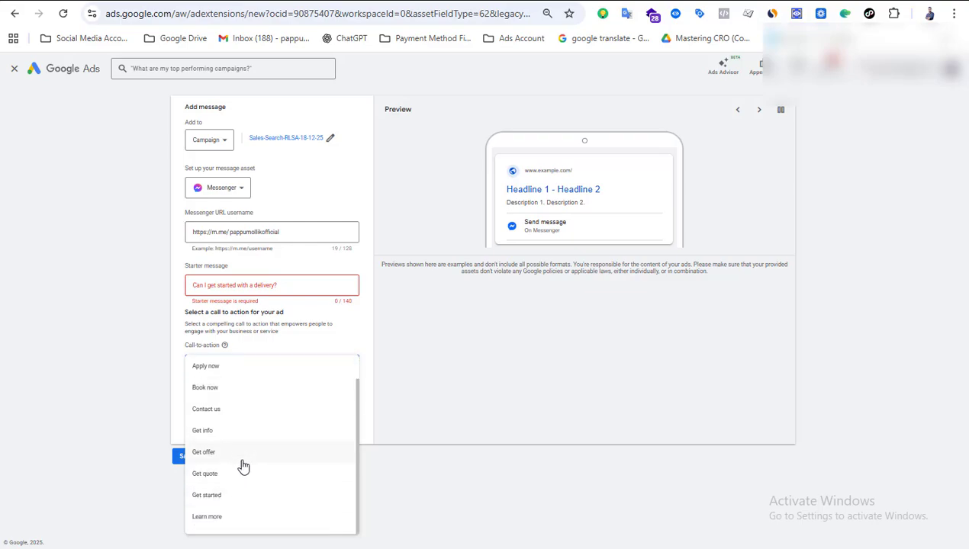
{"action": "scroll", "coordinate": [290, 430], "scroll_direction": "up", "scroll_amount": 1}
{"action": "left_click", "coordinate": [400, 407]}
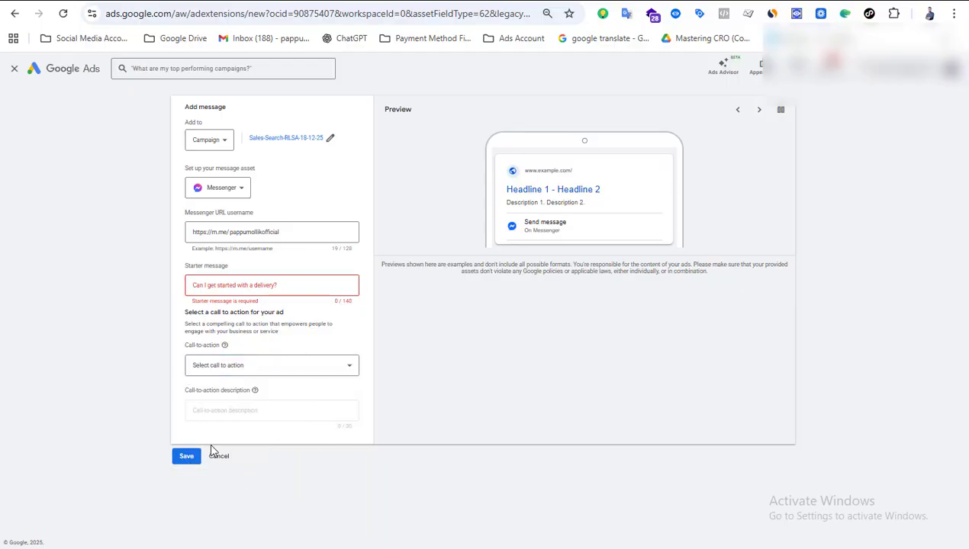
- Discard the unsaved message asset and return to the account overview
{"action": "left_click", "coordinate": [225, 460]}
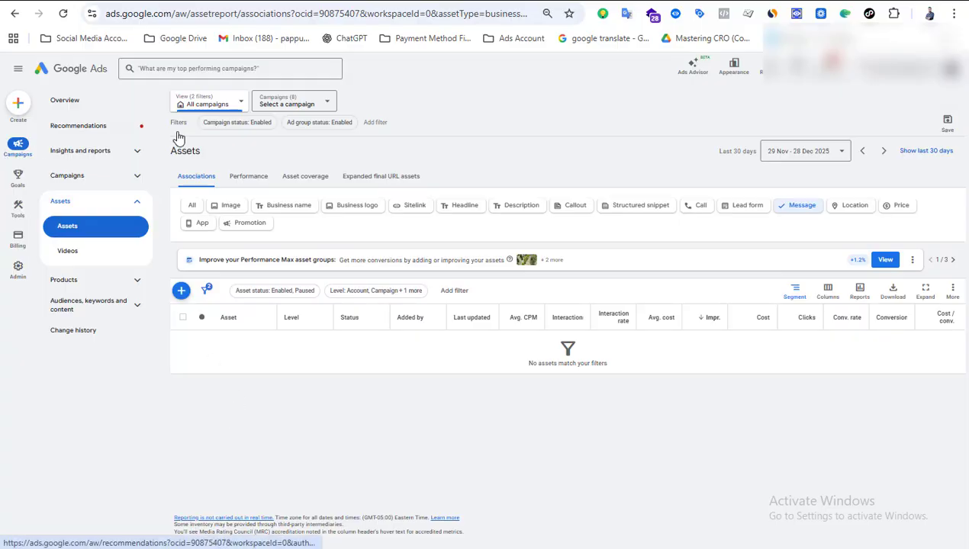
{"action": "left_click", "coordinate": [116, 104]}
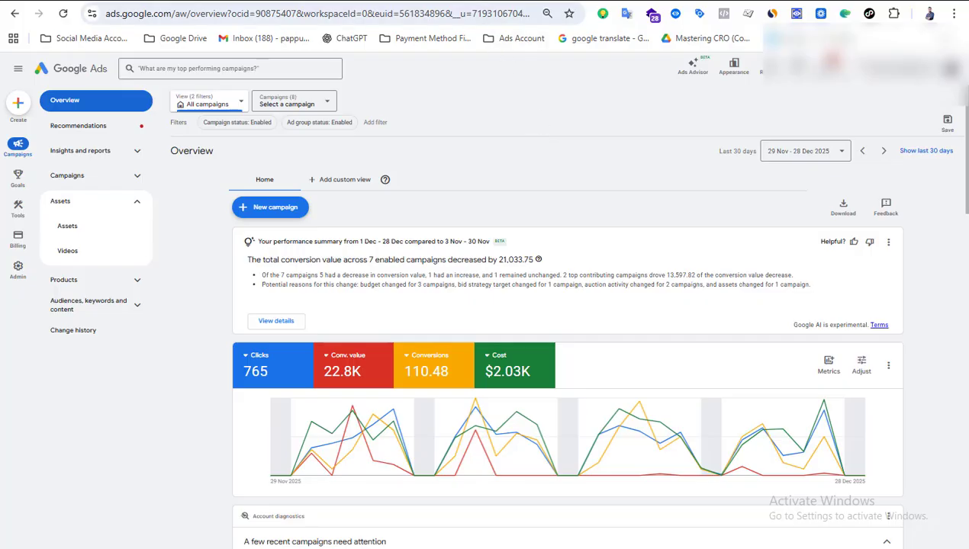
- Switch to the marketer's YouTube channel page and look over its videos and posts
{"action": "left_click", "coordinate": [495, 1]}
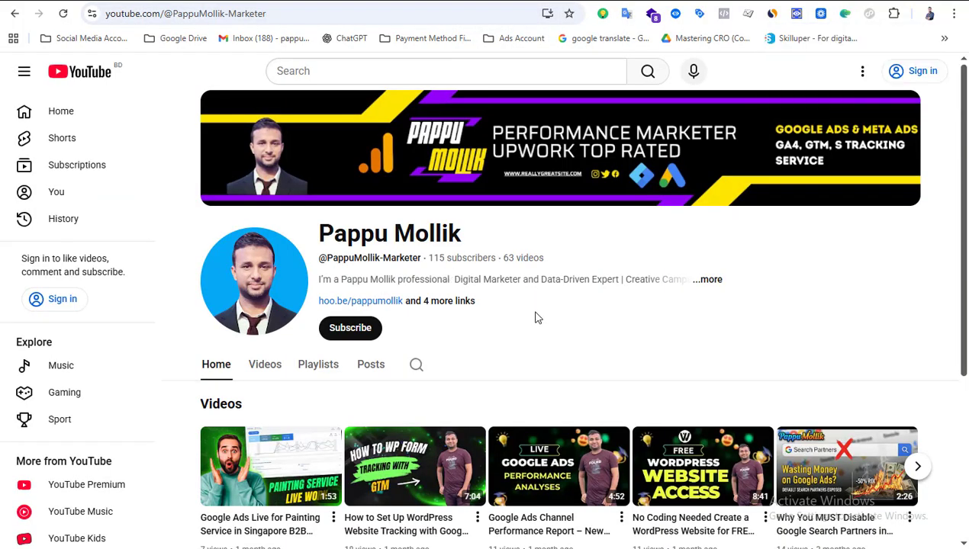
{"action": "scroll", "coordinate": [543, 300], "scroll_direction": "down", "scroll_amount": 1}
{"action": "scroll", "coordinate": [535, 294], "scroll_direction": "down", "scroll_amount": 2}
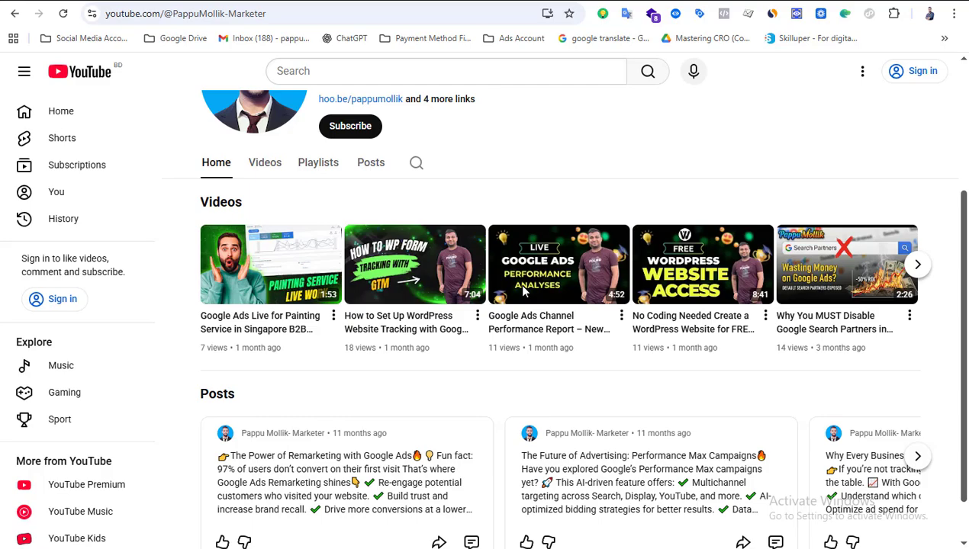
{"action": "scroll", "coordinate": [524, 290], "scroll_direction": "up", "scroll_amount": 2}
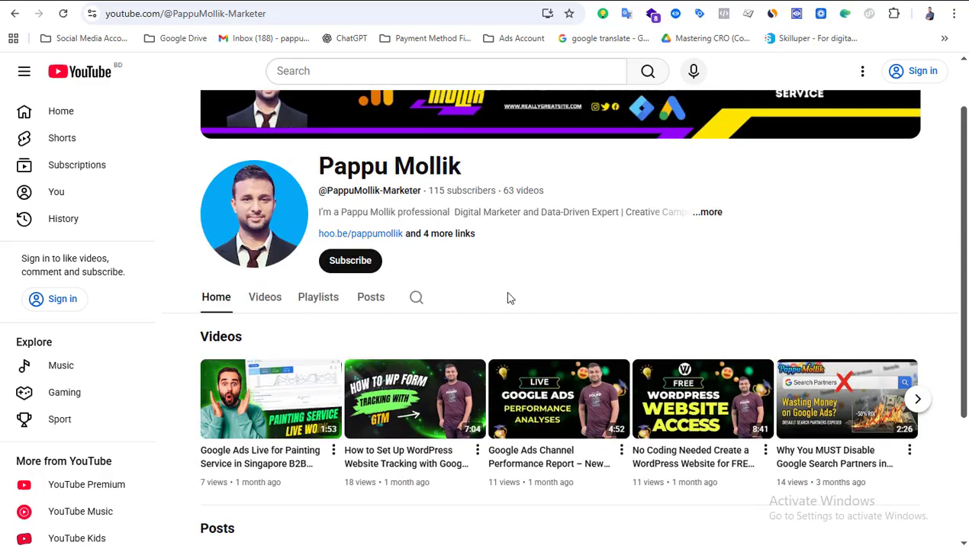
{"action": "scroll", "coordinate": [508, 299], "scroll_direction": "down", "scroll_amount": 2}
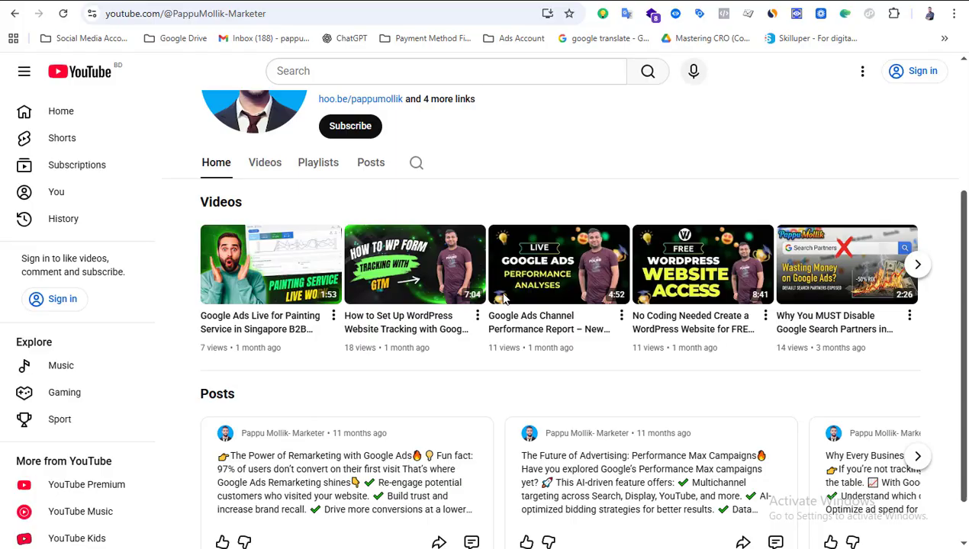
{"action": "scroll", "coordinate": [458, 274], "scroll_direction": "up", "scroll_amount": 1}
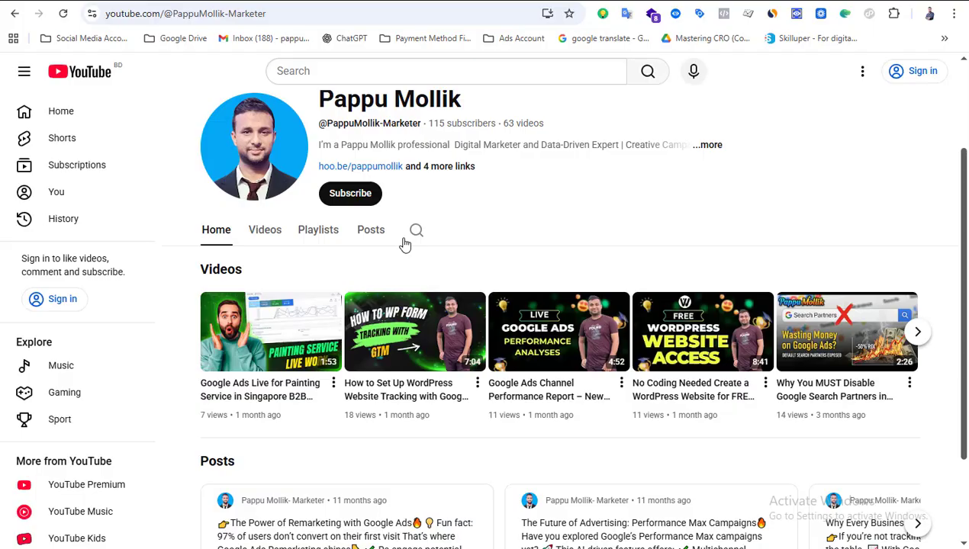
{"action": "scroll", "coordinate": [405, 244], "scroll_direction": "up", "scroll_amount": 2}
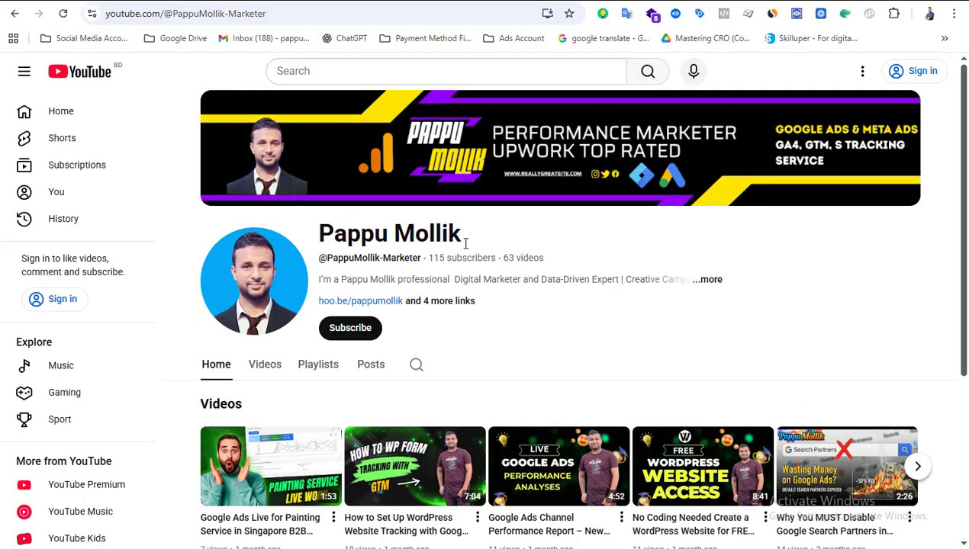